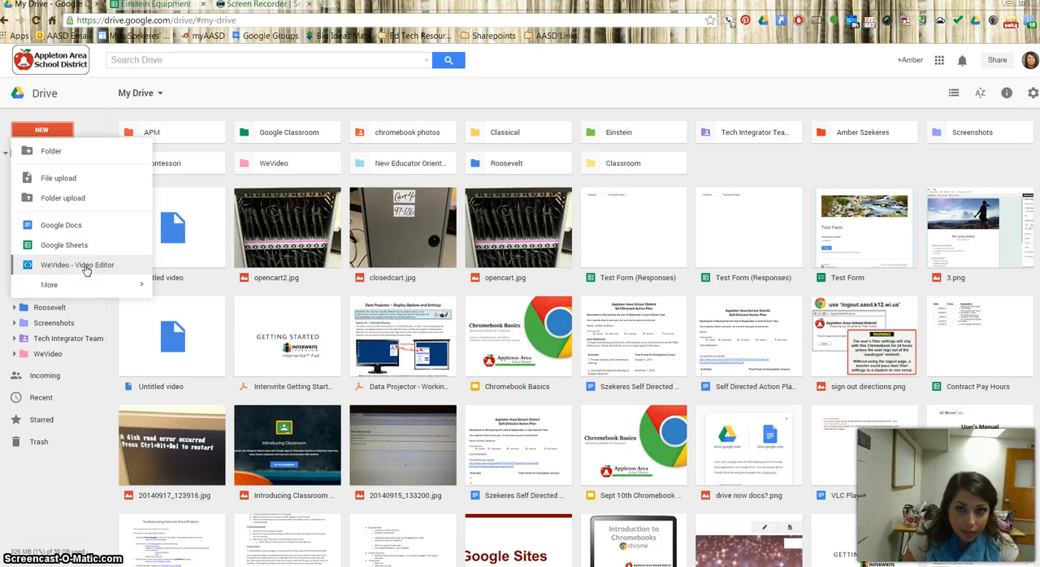
# Search the apps that can be connected to Drive for "wevideo" and close the app list
pyautogui.moveTo(81, 283)
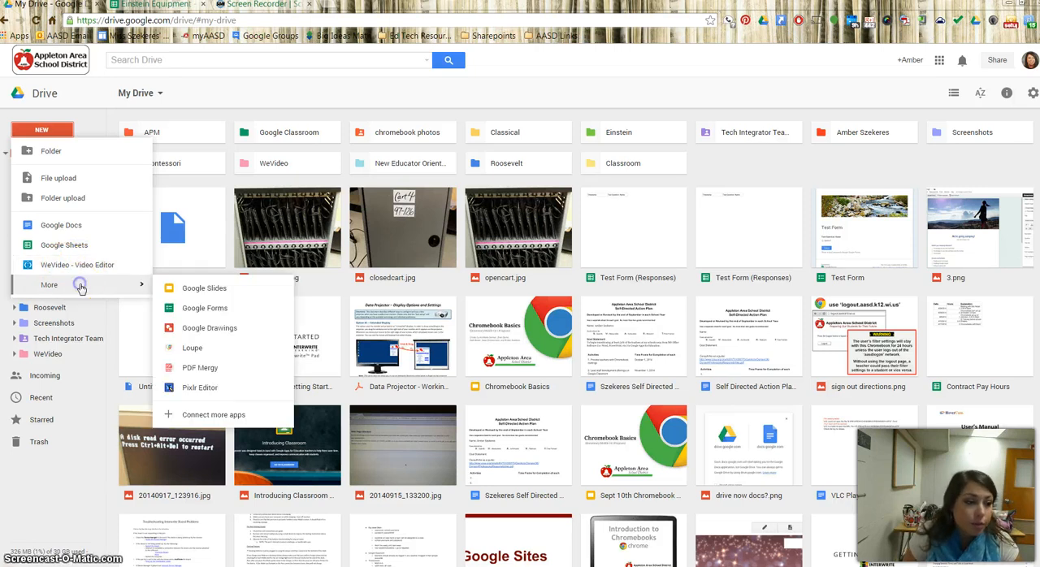
pyautogui.click(213, 416)
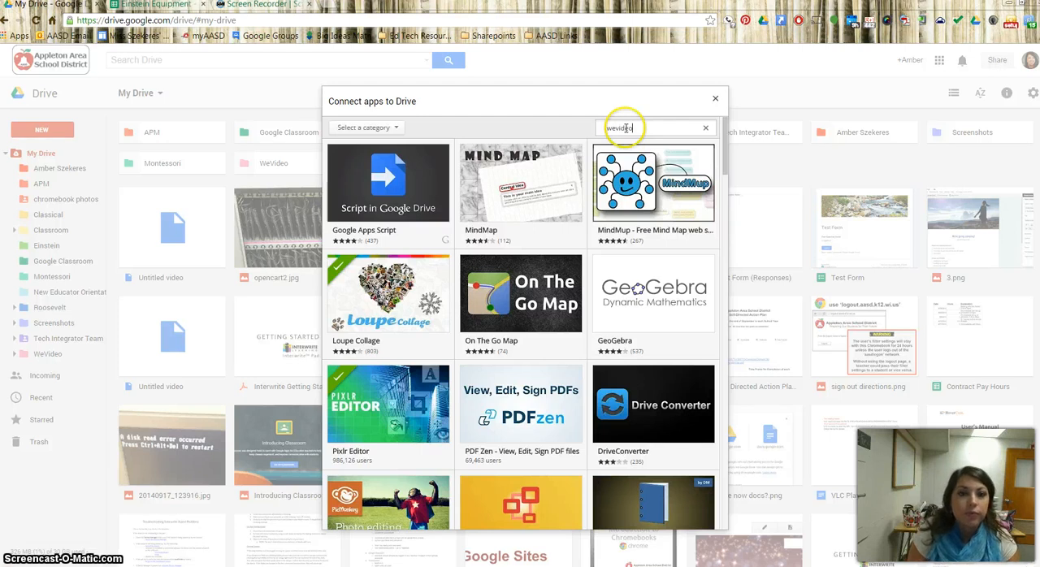
pyautogui.write('wevideo')
pyautogui.press('Return')
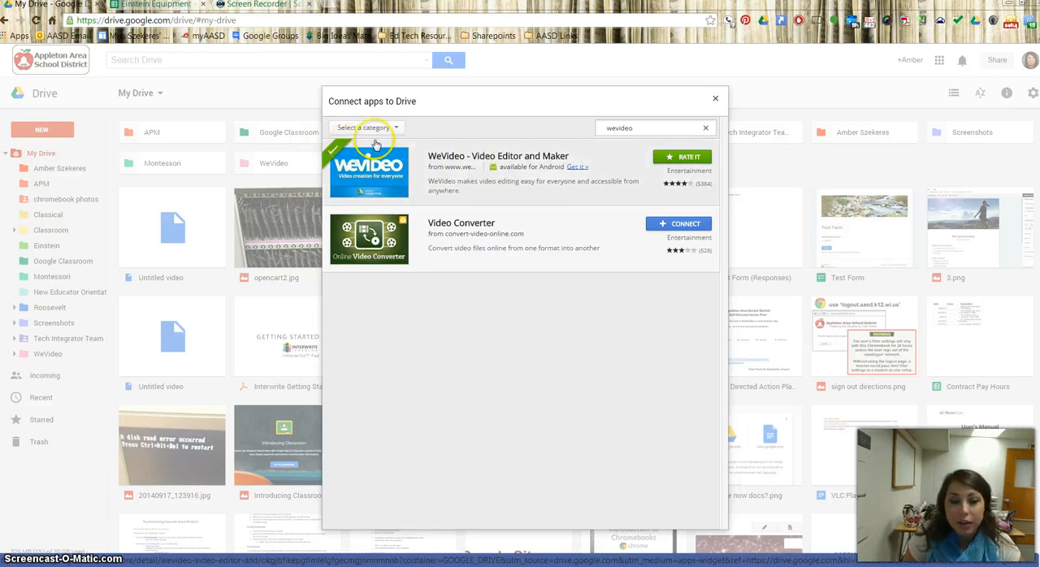
pyautogui.click(716, 99)
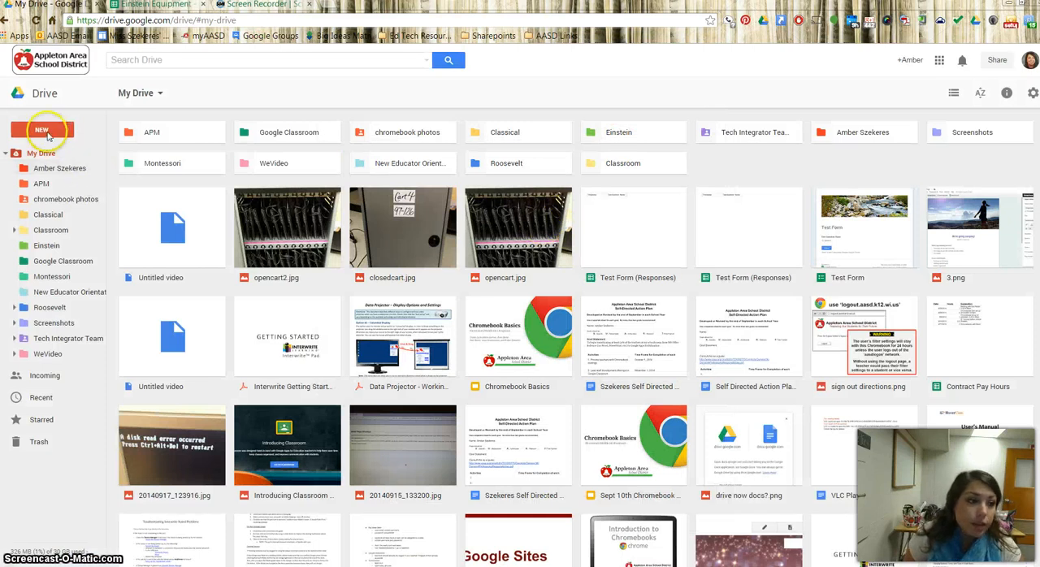
# Launch the WeVideo - Video Editor app from Drive and create a new project named Africa Sample Sept 26th
pyautogui.click(52, 139)
pyautogui.click(69, 263)
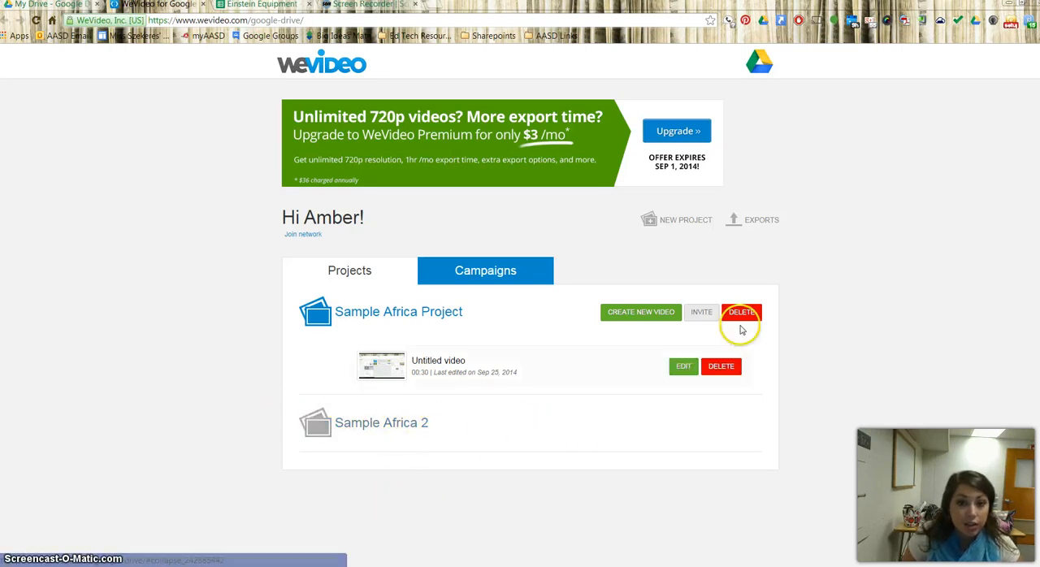
pyautogui.click(678, 225)
pyautogui.click(464, 157)
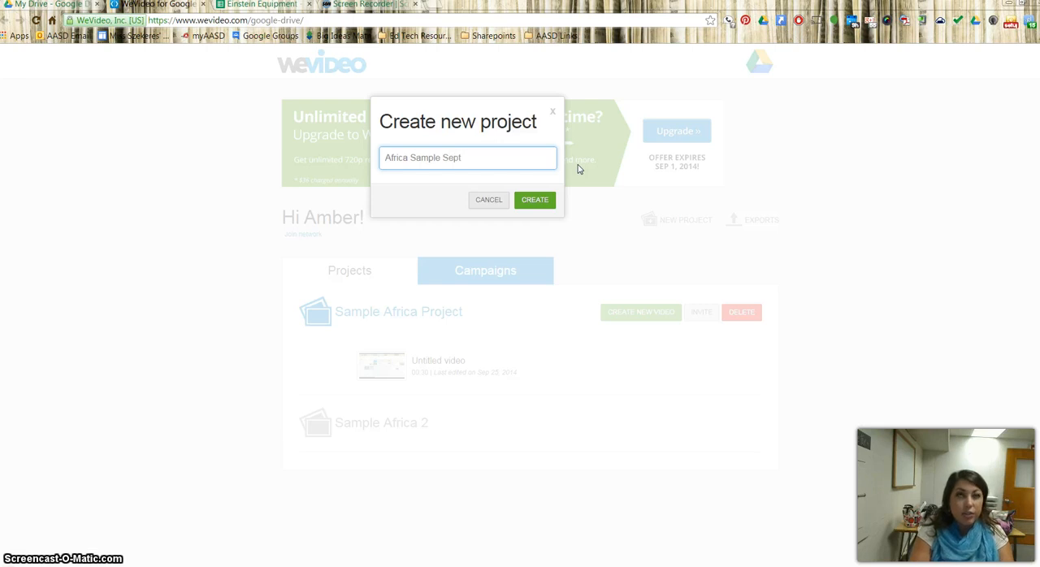
pyautogui.click(533, 200)
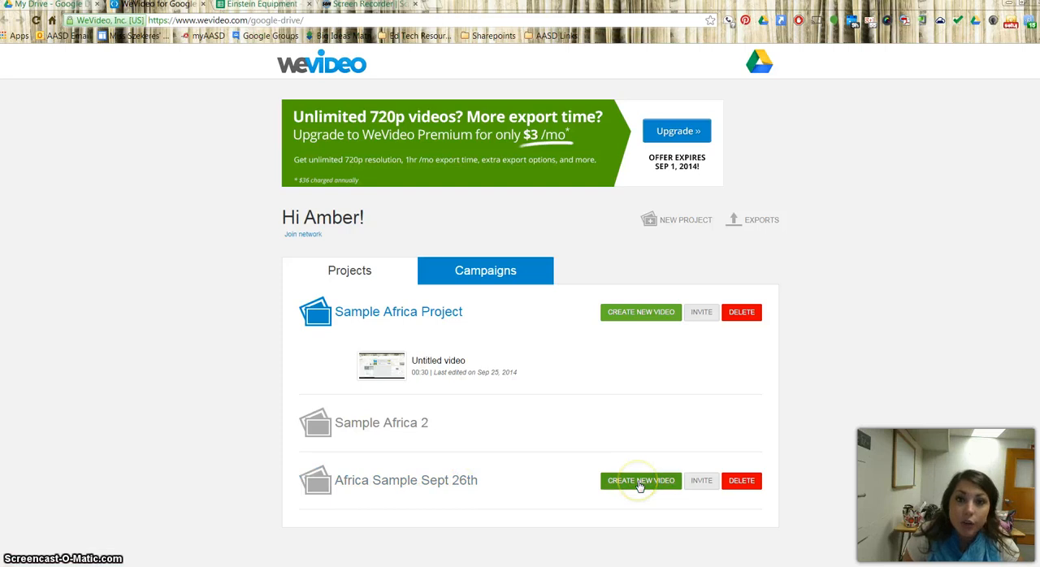
# Start a new video in the Africa Sample Sept 26th project and import wevideo connect.mp4 from the WeVideo folder of Google Drive
pyautogui.click(640, 481)
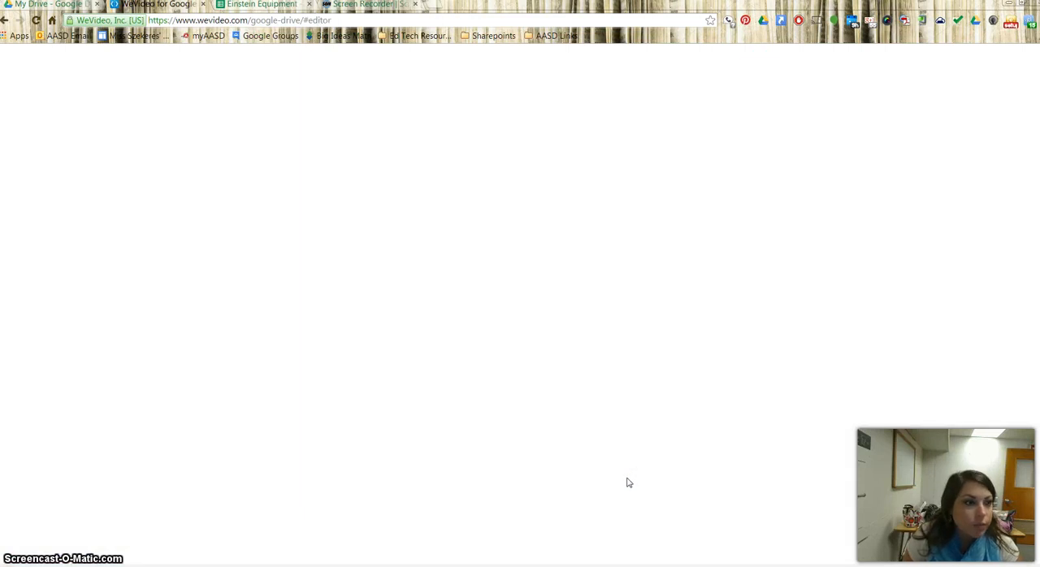
pyautogui.click(627, 478)
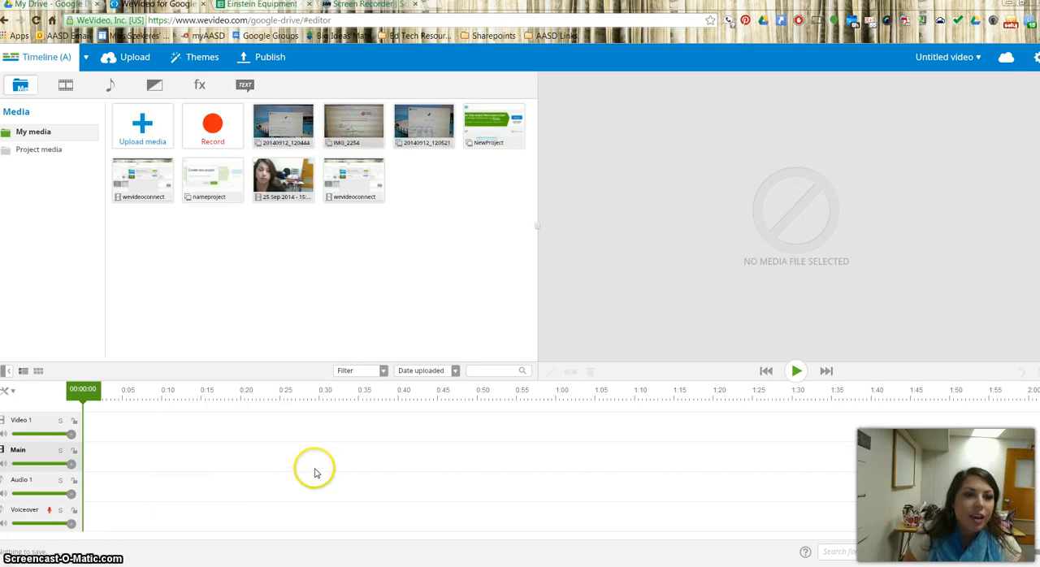
pyautogui.click(143, 130)
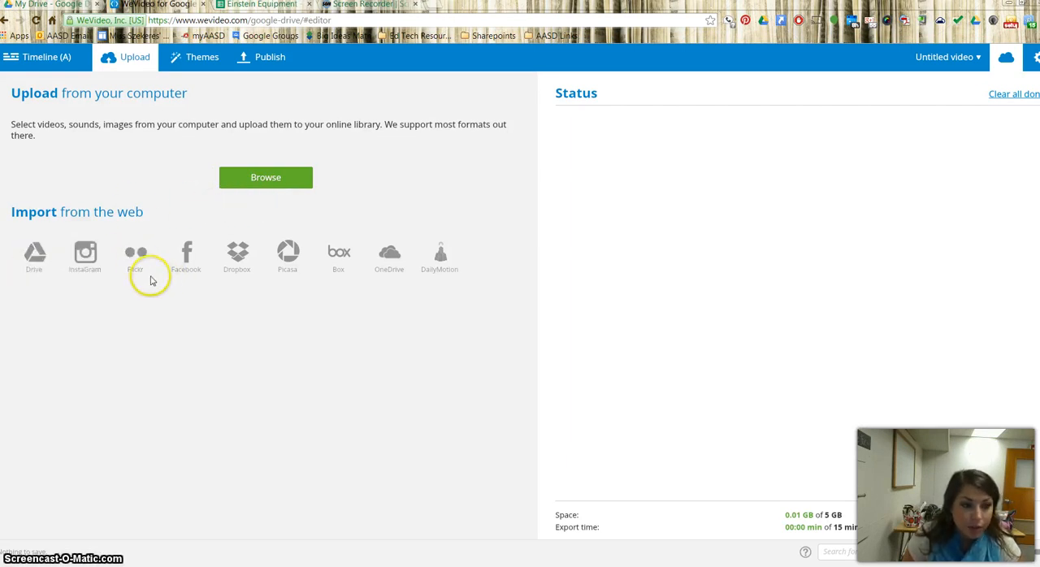
pyautogui.click(35, 254)
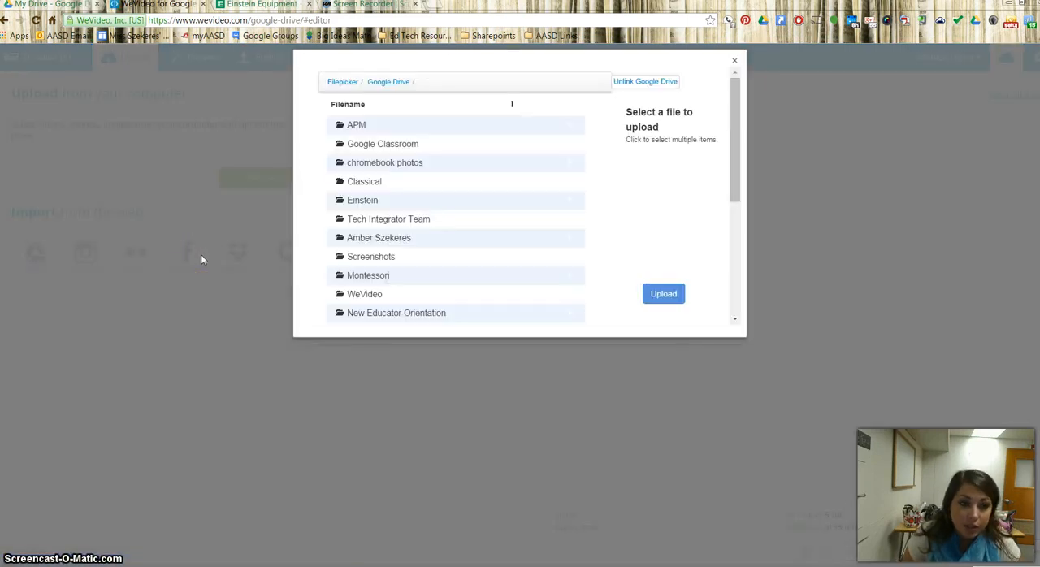
pyautogui.click(363, 298)
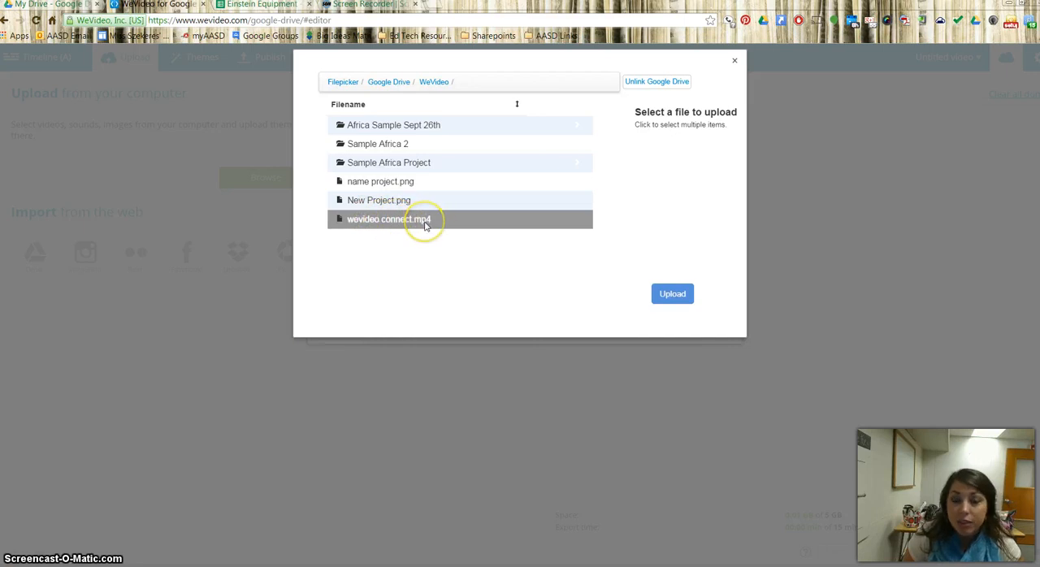
pyautogui.click(386, 224)
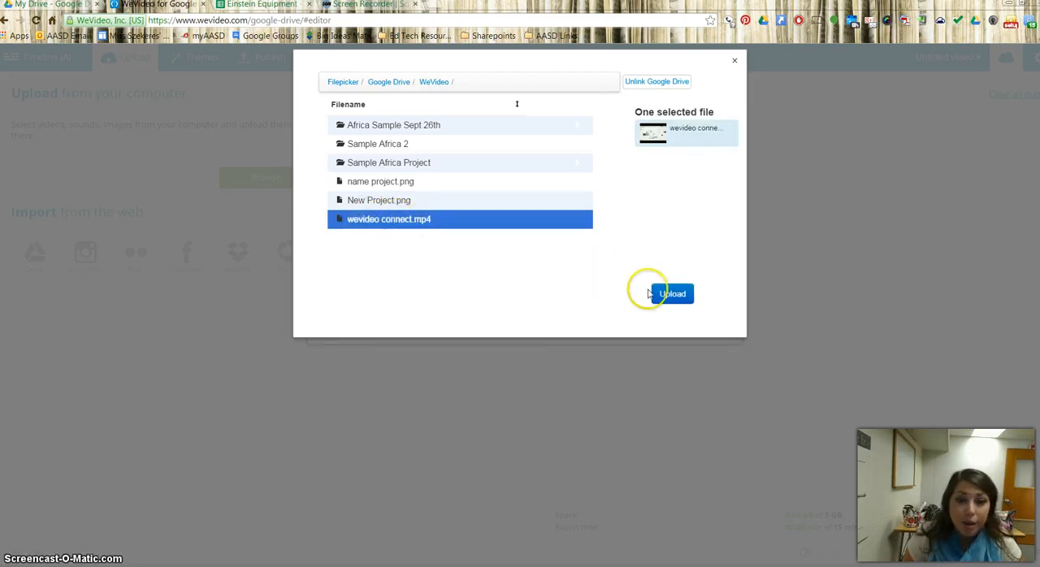
pyautogui.click(672, 294)
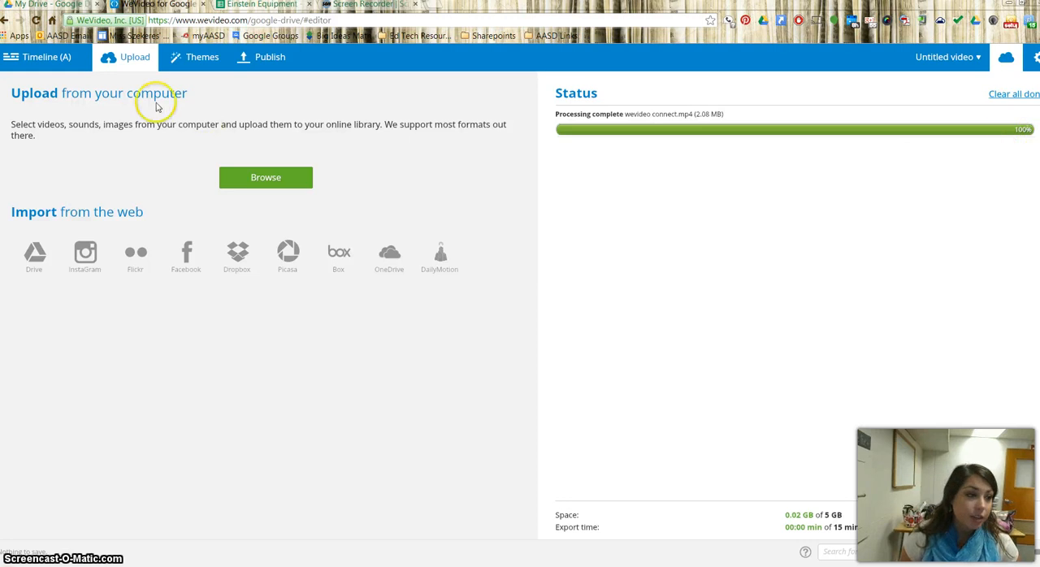
# Place the newly imported wevideoconnect clip at the start of the Video 1 track and preview its first few seconds
pyautogui.click(42, 57)
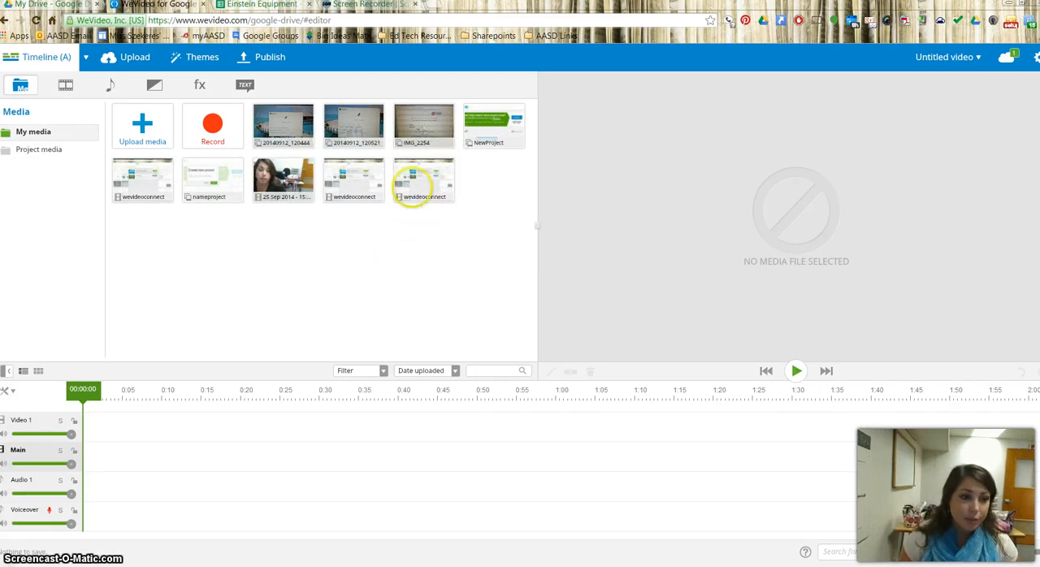
pyautogui.moveTo(424, 181)
pyautogui.mouseDown()
pyautogui.moveTo(109, 453)
pyautogui.moveTo(110, 424)
pyautogui.mouseUp()
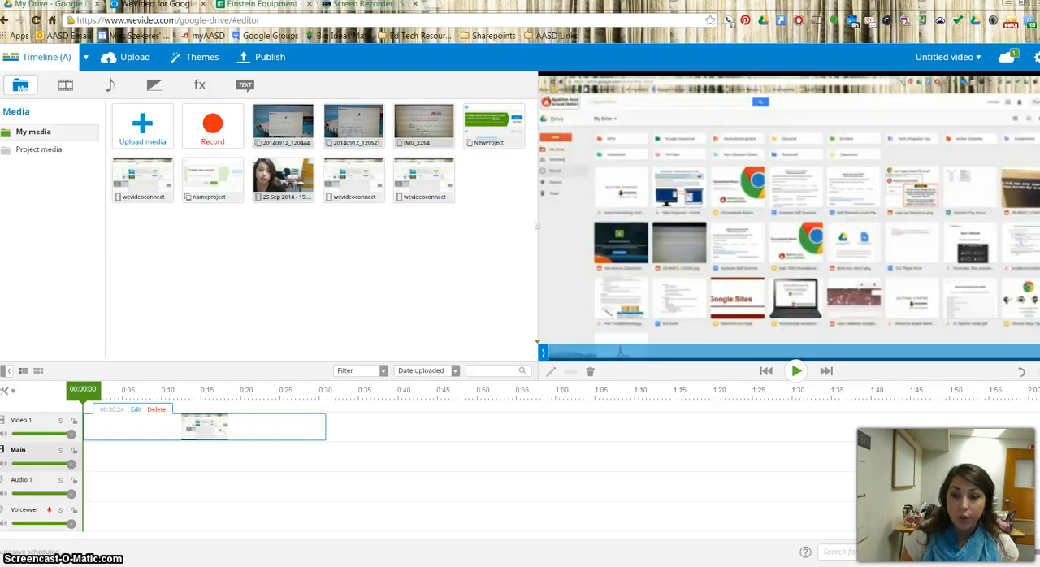
pyautogui.click(796, 372)
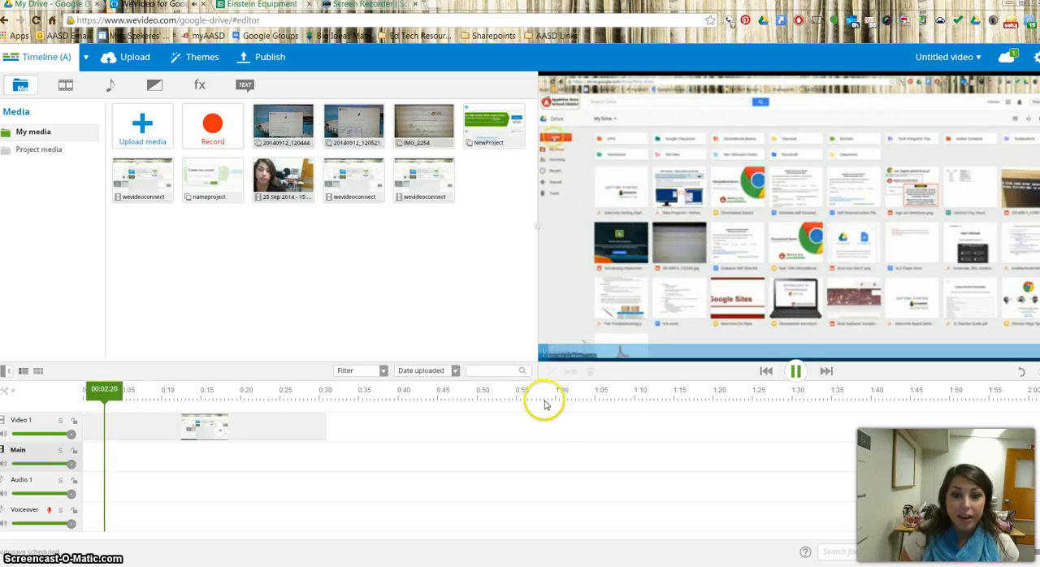
pyautogui.click(796, 372)
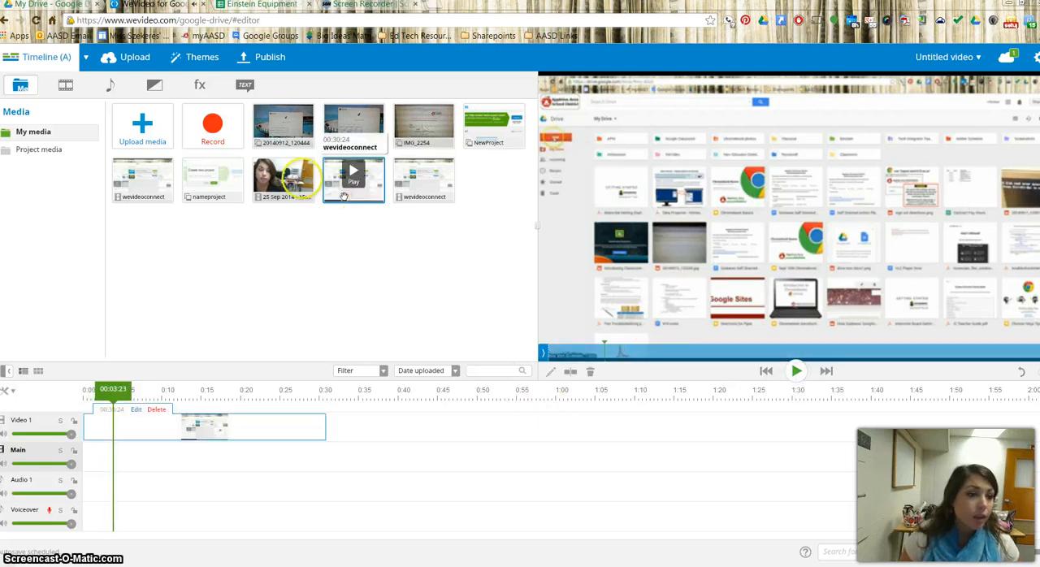
# Add the image 20140912_120444 to the timeline and place it on the Video 1 track right after the wevideoconnect clip
pyautogui.moveTo(296, 130); pyautogui.dragTo(244, 468)
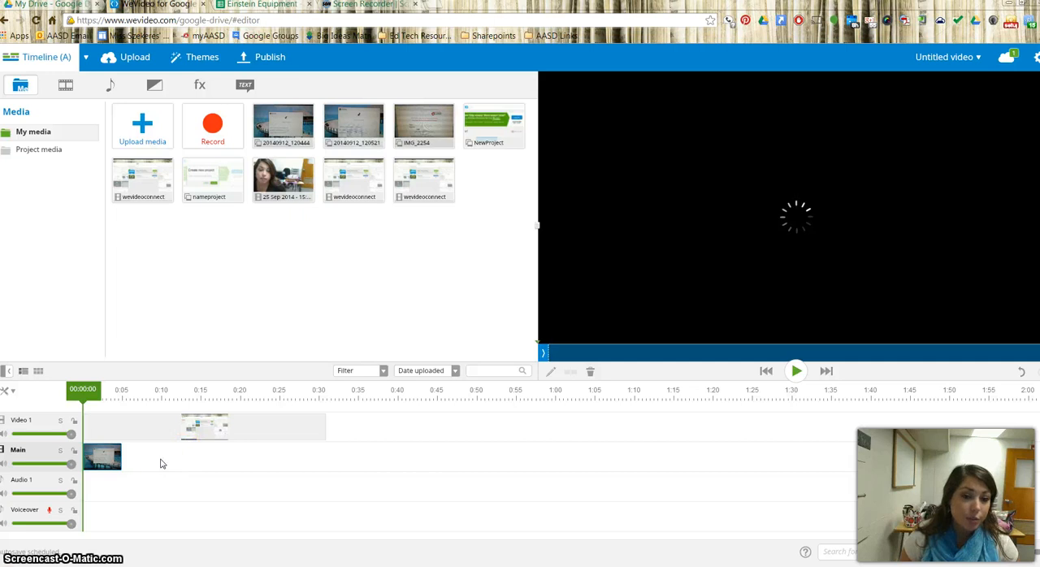
pyautogui.click(196, 456)
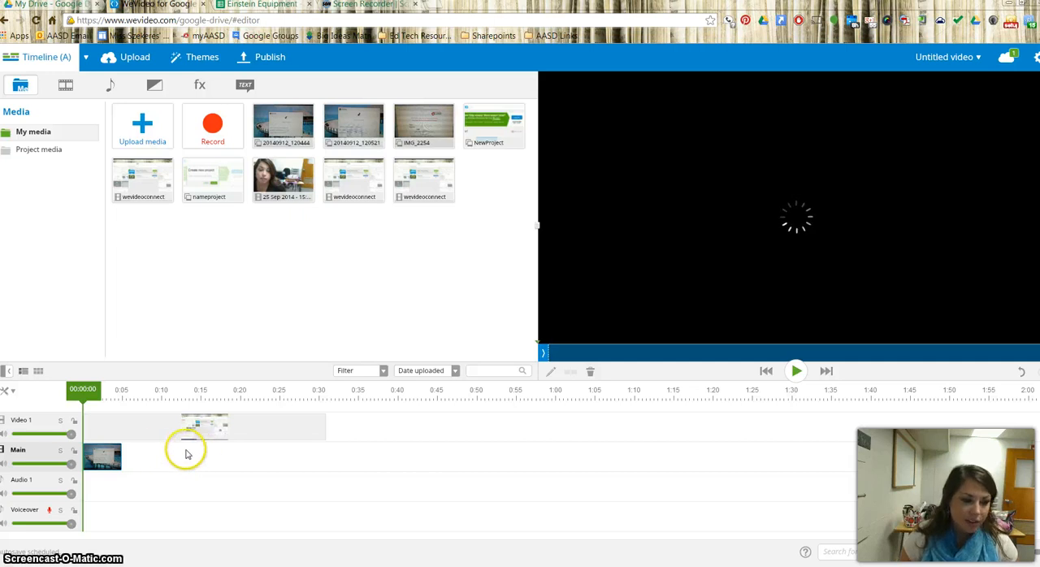
pyautogui.moveTo(100, 460); pyautogui.dragTo(342, 425)
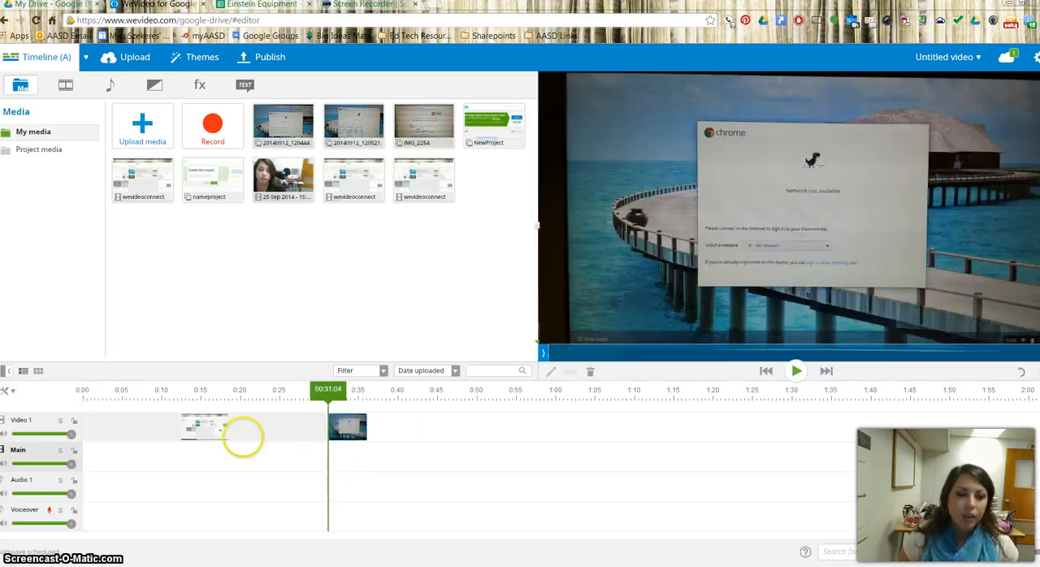
pyautogui.click(187, 439)
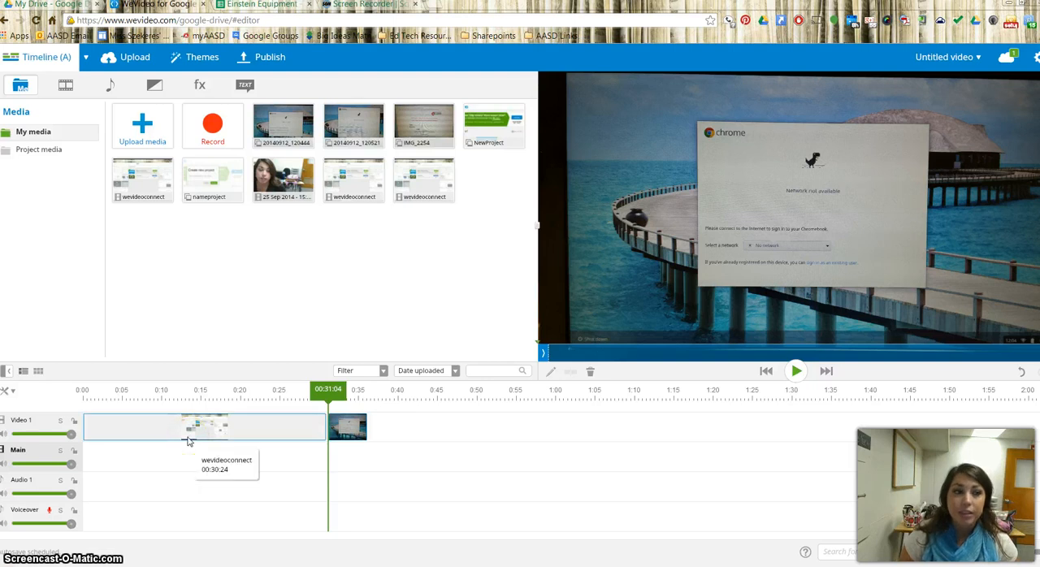
pyautogui.click(297, 488)
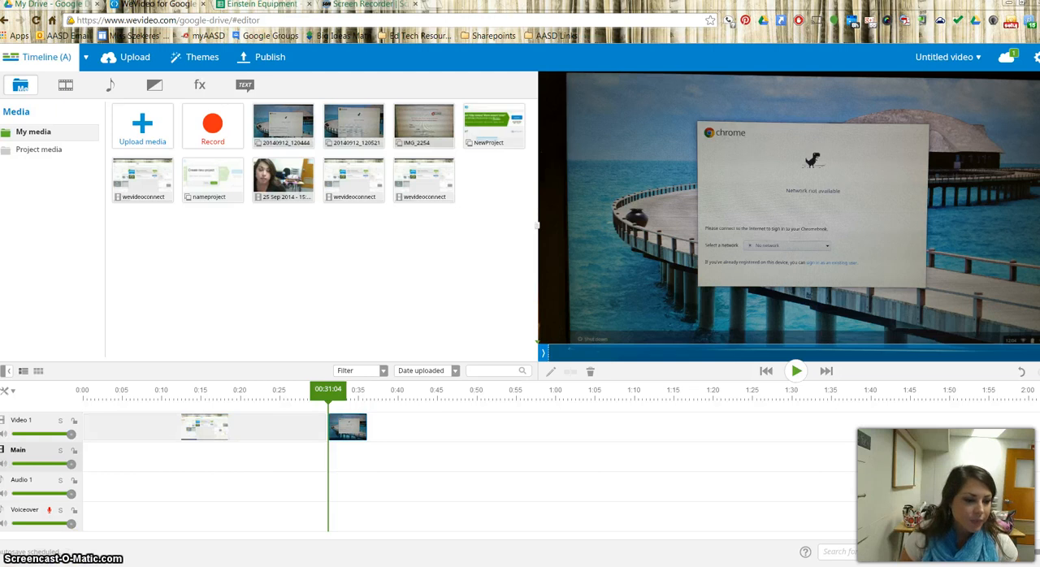
# Record a microphone voiceover of about 5 seconds starting at 0:15 on the timeline and save it
pyautogui.click(157, 468)
pyautogui.click(151, 471)
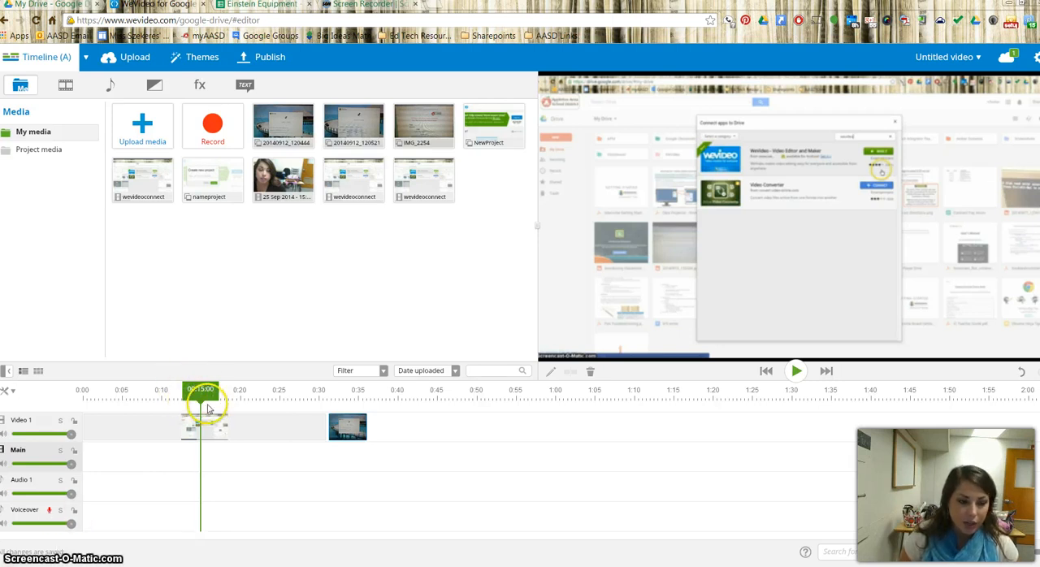
pyautogui.click(50, 513)
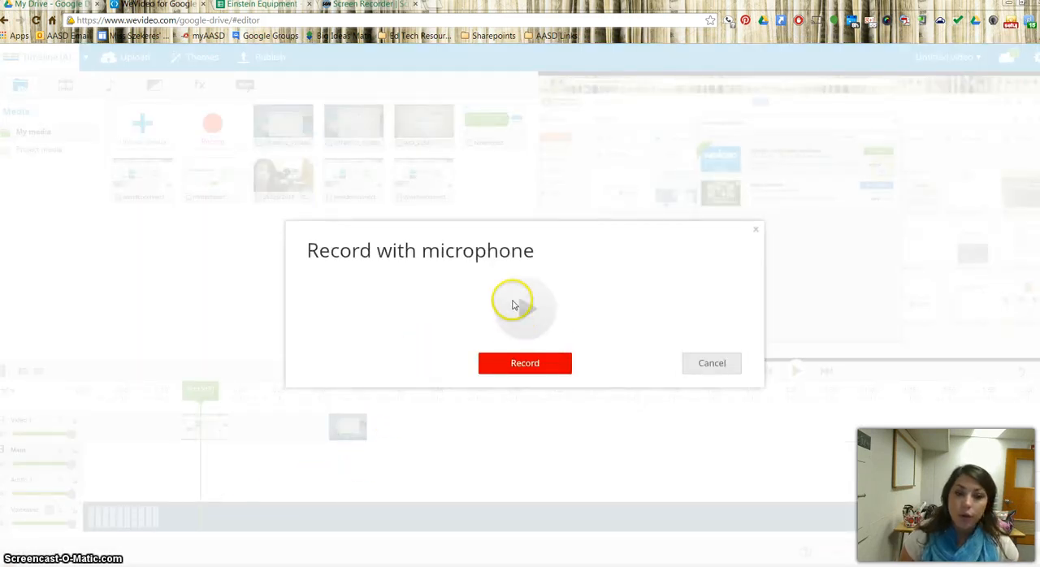
pyautogui.click(521, 365)
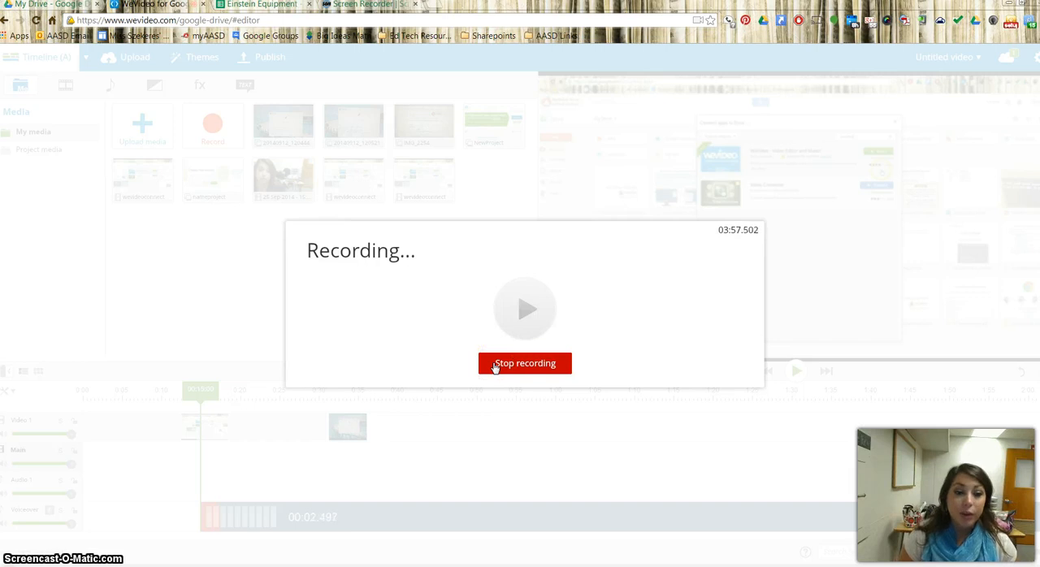
pyautogui.click(516, 365)
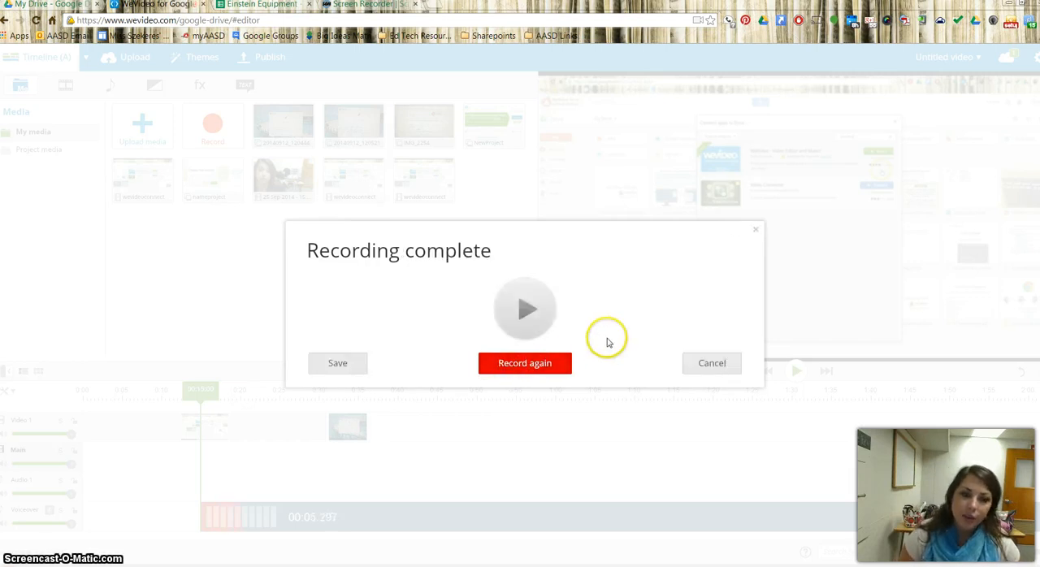
pyautogui.click(340, 362)
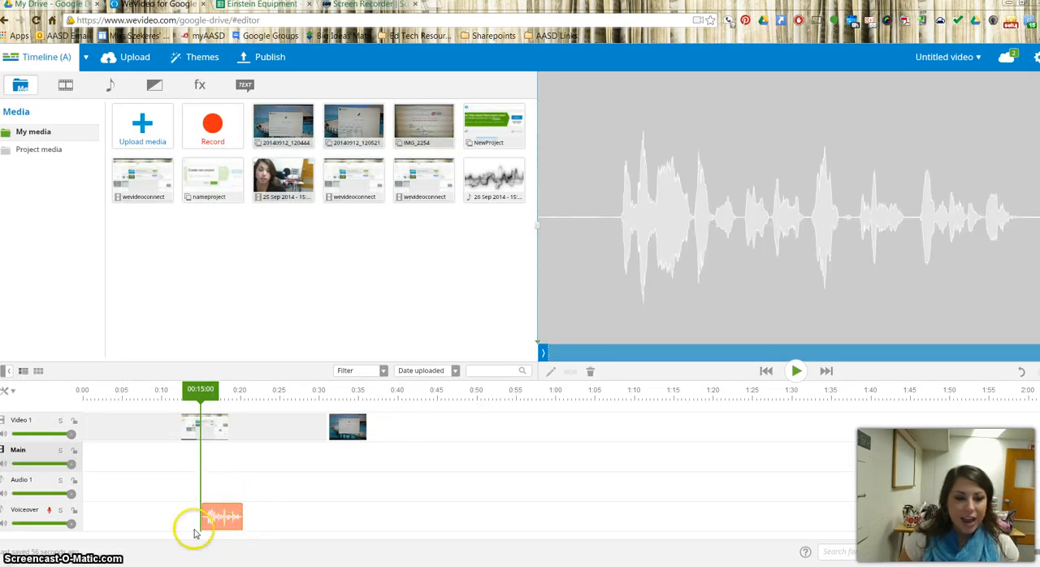
# Move the voiceover clip along its track so it starts together with the image, at 00:31:04
pyautogui.click(206, 427)
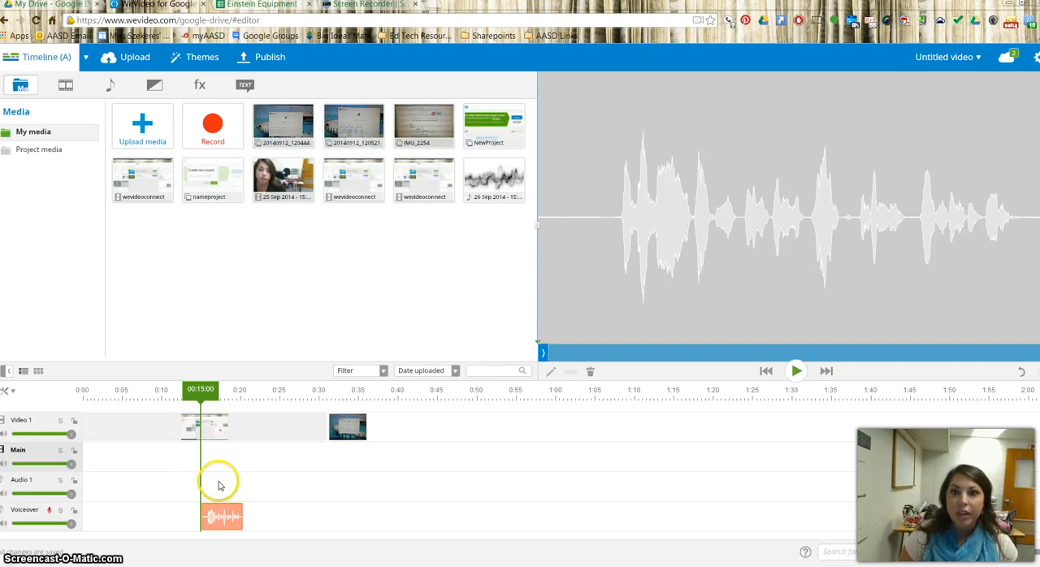
pyautogui.moveTo(222, 515); pyautogui.dragTo(347, 521)
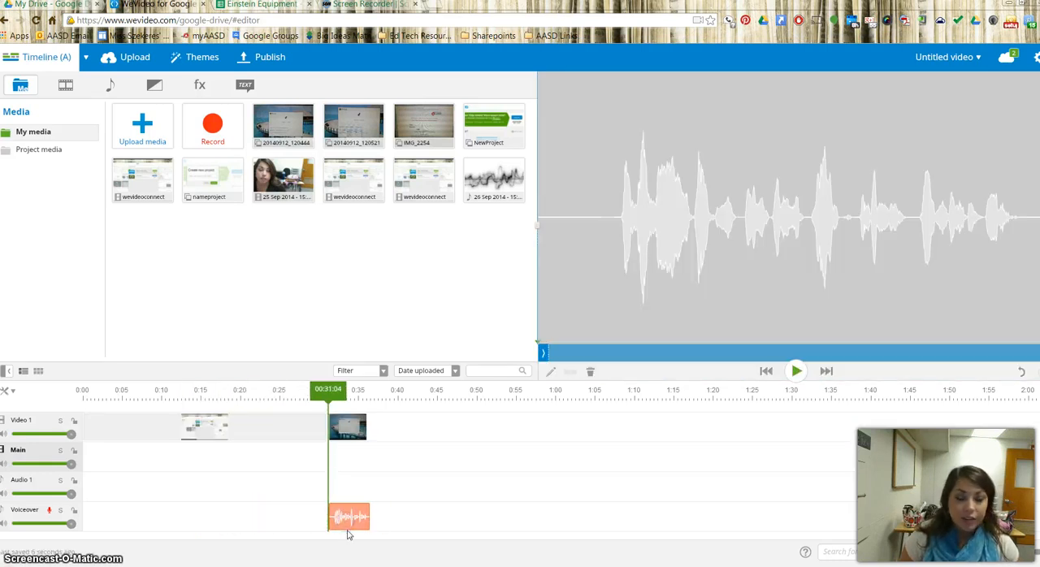